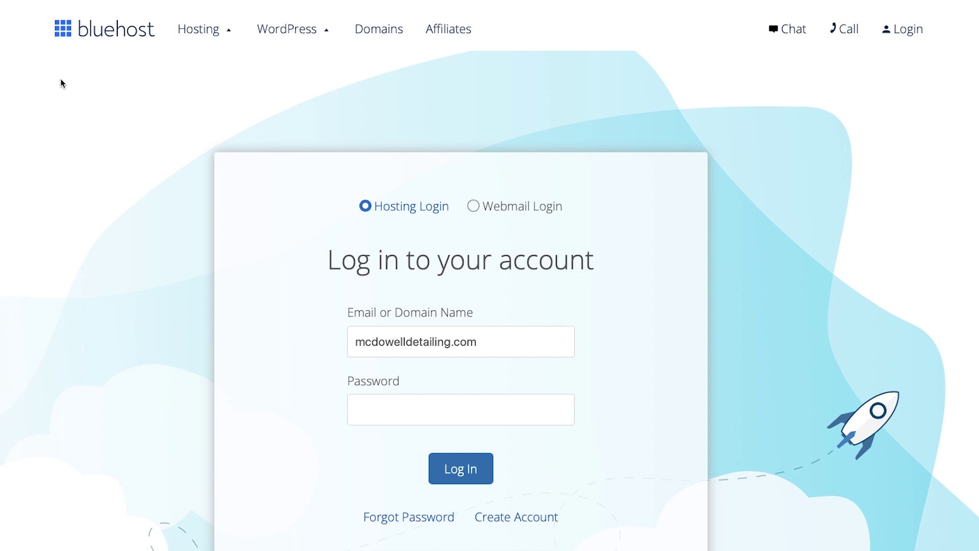
# Sign in to Bluehost with the saved password and open the Advanced control panel
pyautogui.click(417, 406)
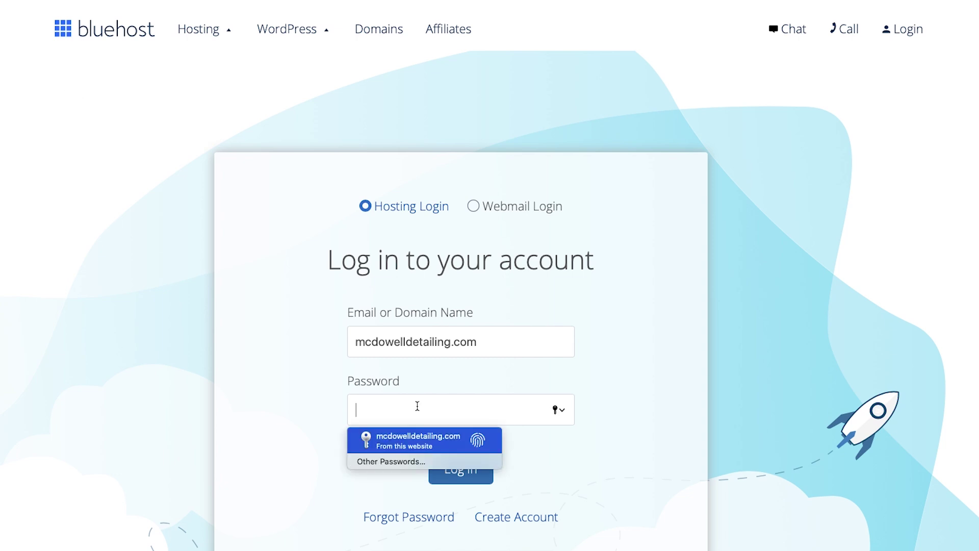
pyautogui.press('Return')
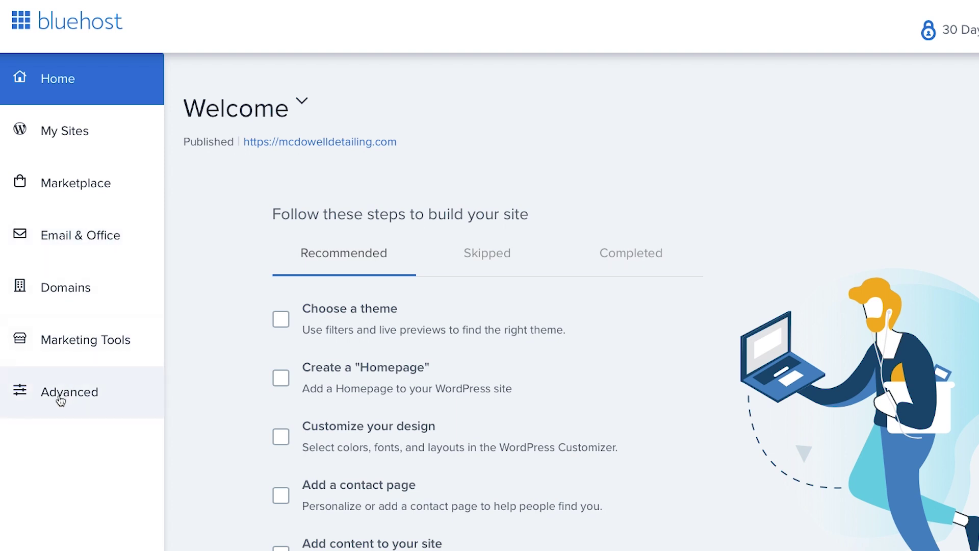
pyautogui.click(61, 400)
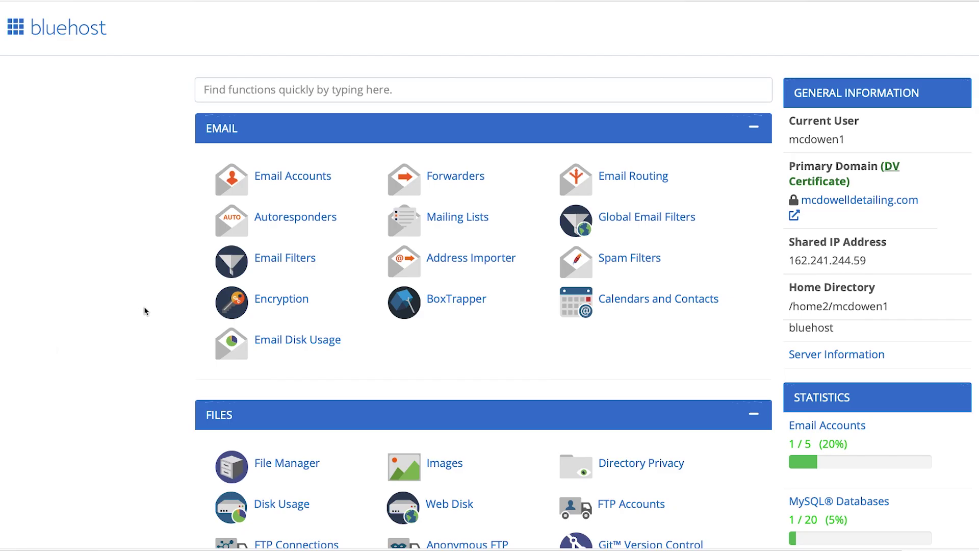
pyautogui.scroll(-2, 144, 306)
pyautogui.scroll(2, 163, 303)
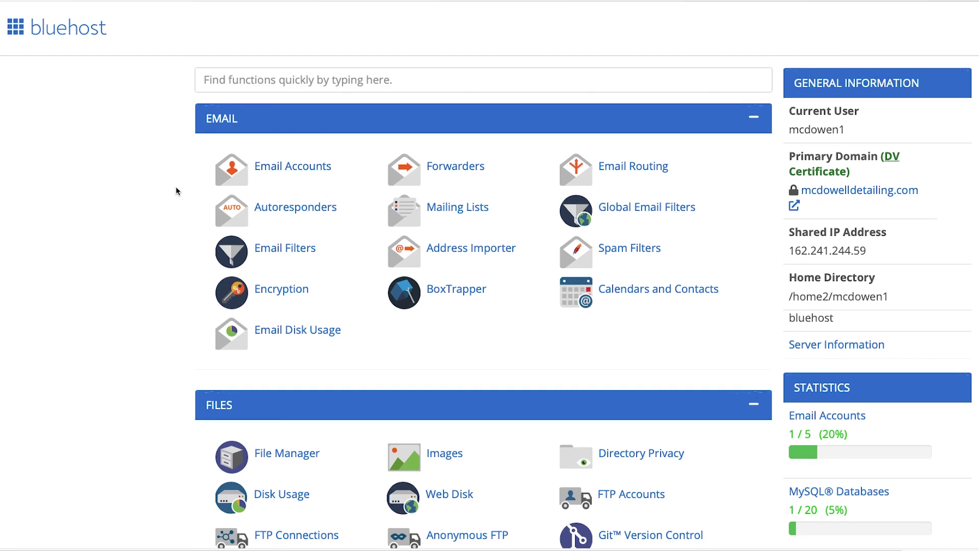
# Begin a new email account from Email Accounts and enter its username
pyautogui.click(257, 152)
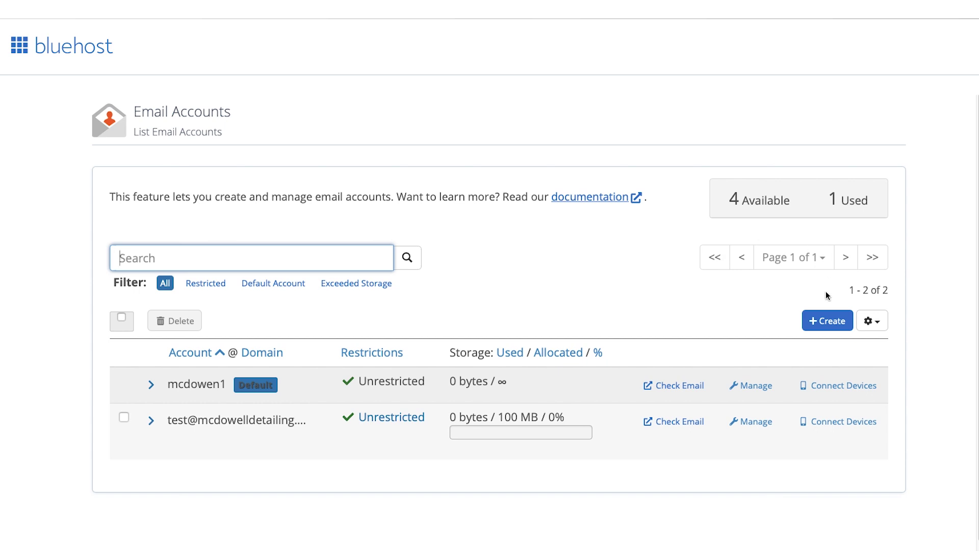
pyautogui.click(827, 320)
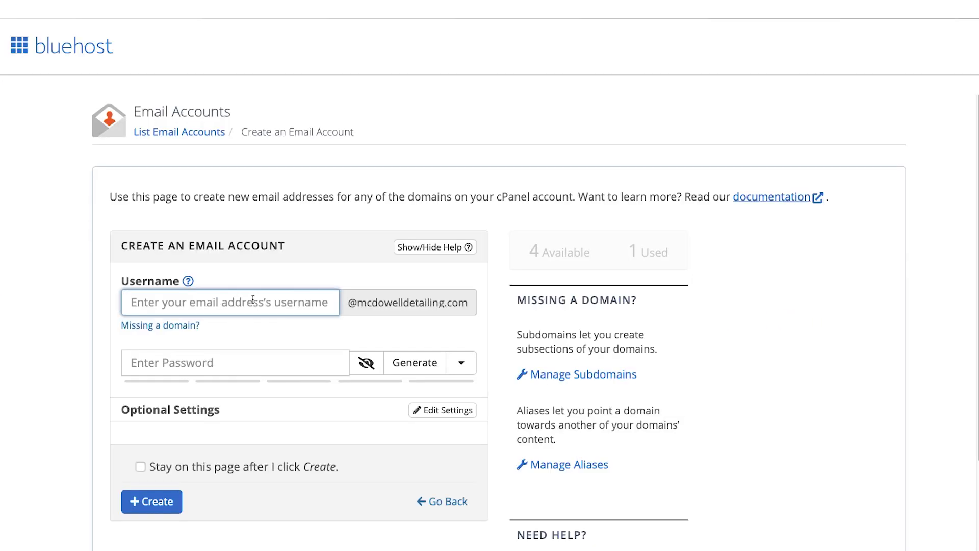
pyautogui.write('wes')
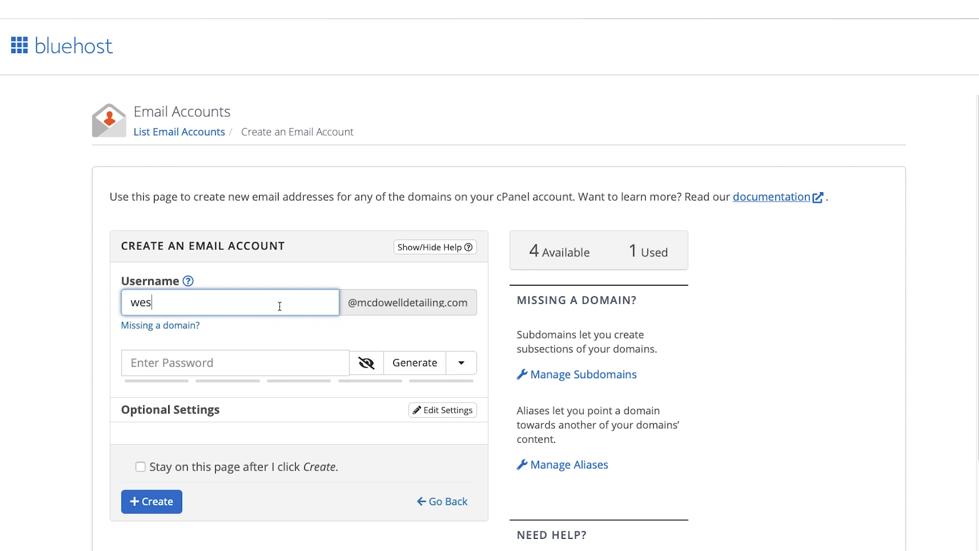
# Reject the browser's suggested password, enter a custom password, and create the mailbox
pyautogui.click(228, 361)
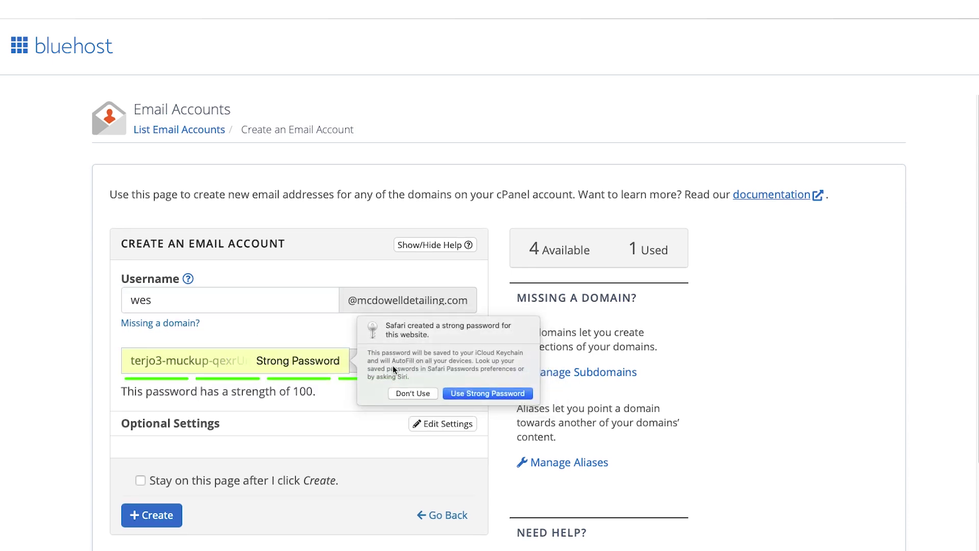
pyautogui.press('Return')
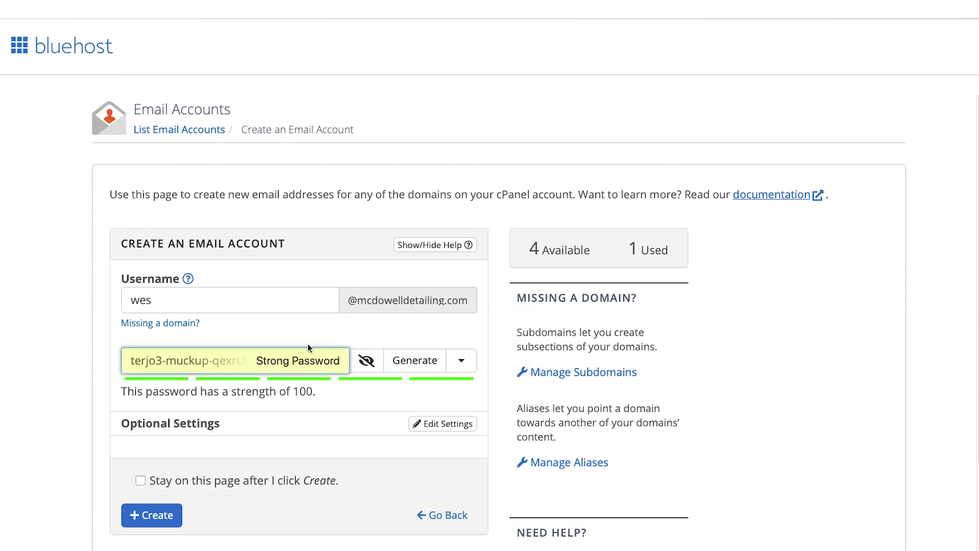
pyautogui.click(305, 336)
pyautogui.click(229, 356)
pyautogui.click(422, 391)
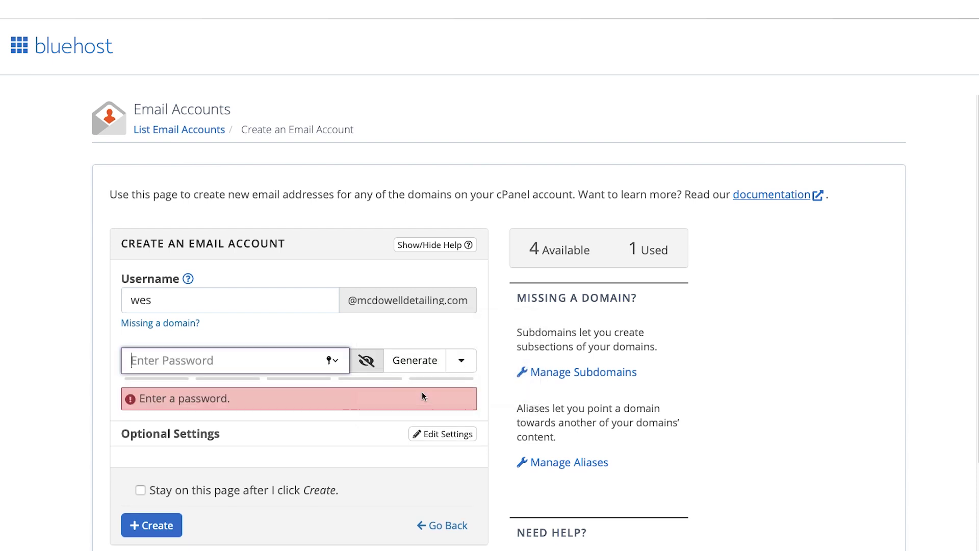
pyautogui.write('•••••••••••')
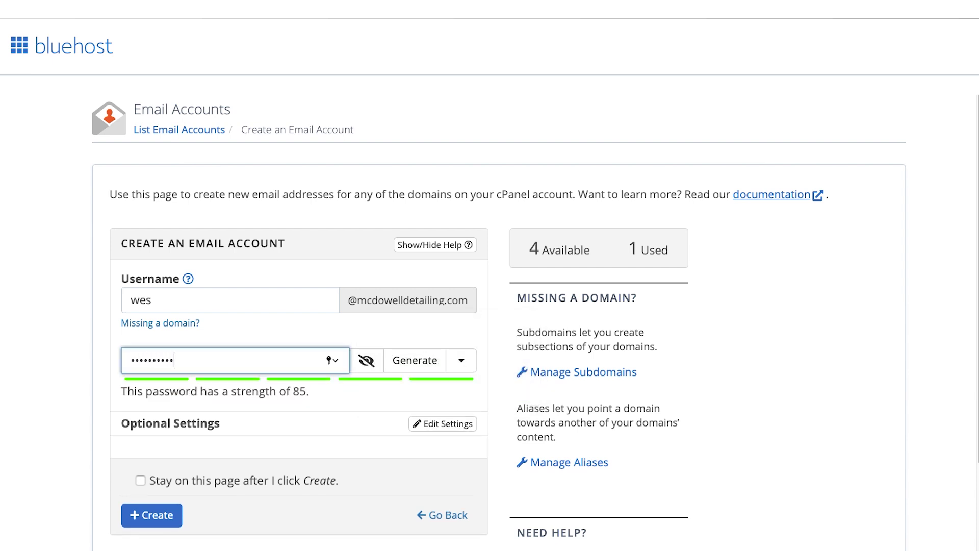
pyautogui.scroll(-1, 169, 497)
pyautogui.click(155, 498)
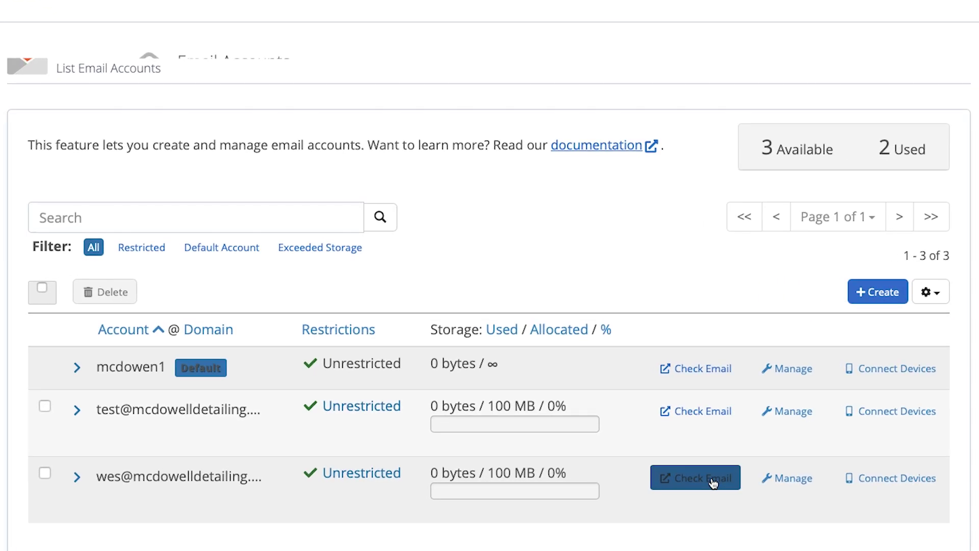
# Open the new account's Roundcube webmail inbox via Check Email
pyautogui.click(719, 490)
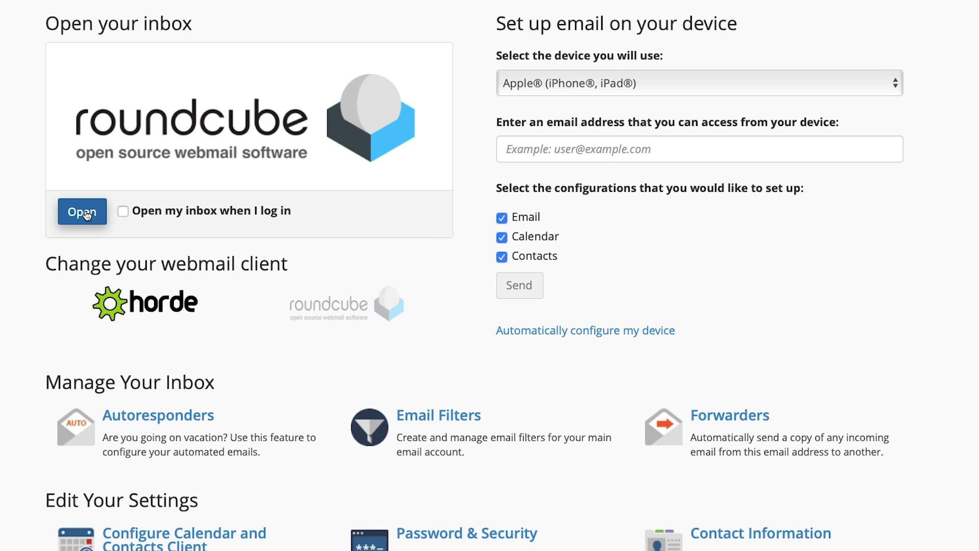
pyautogui.click(83, 212)
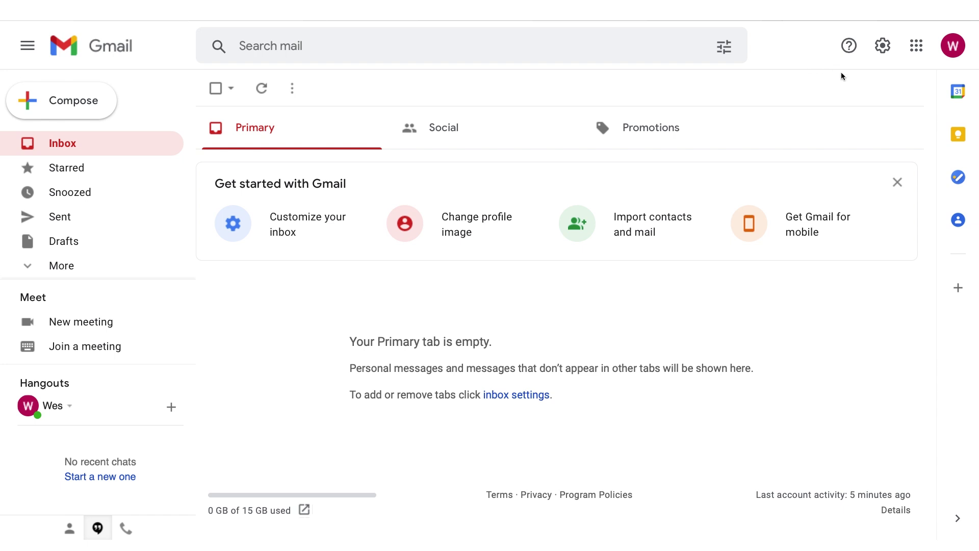
# In Accounts and Import, add the domain email address as a mail account imported over POP3
pyautogui.click(894, 51)
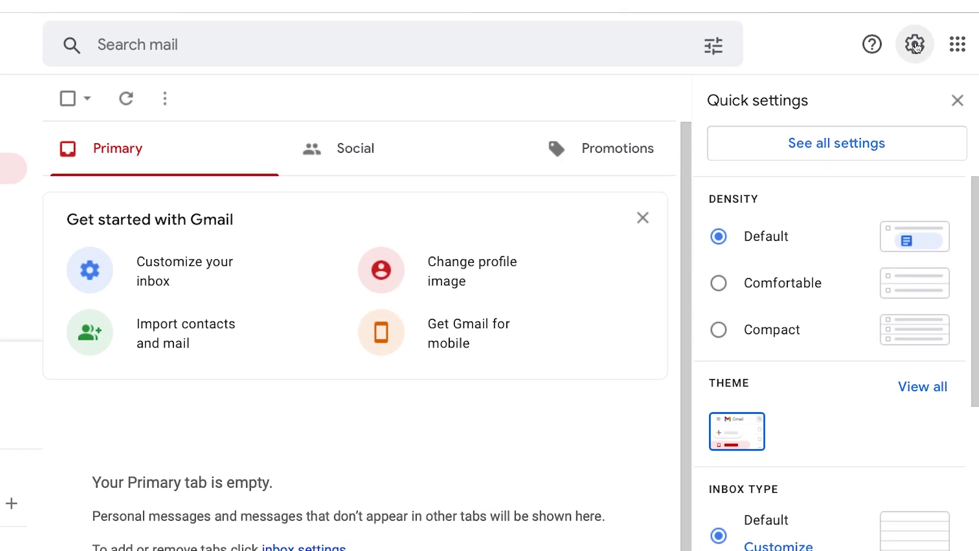
pyautogui.click(842, 144)
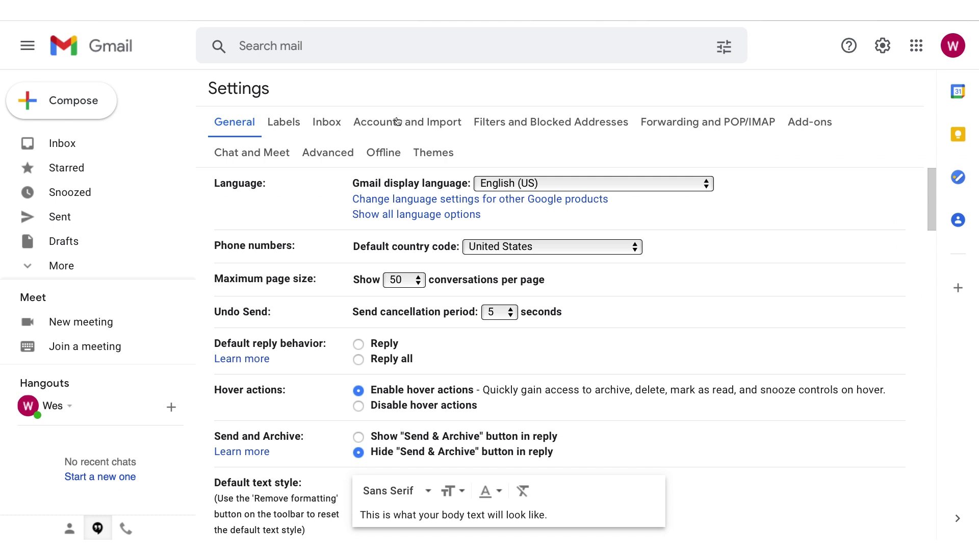
pyautogui.click(401, 126)
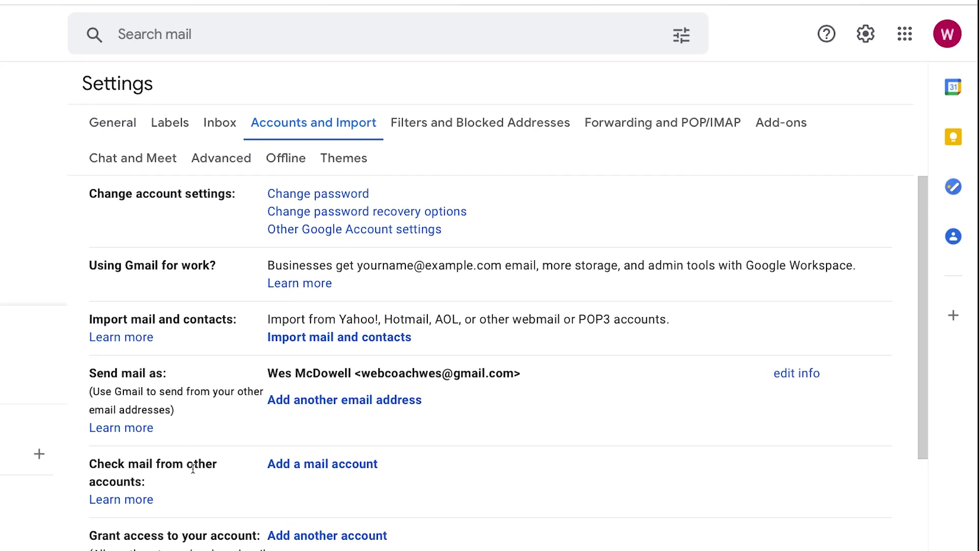
pyautogui.click(319, 467)
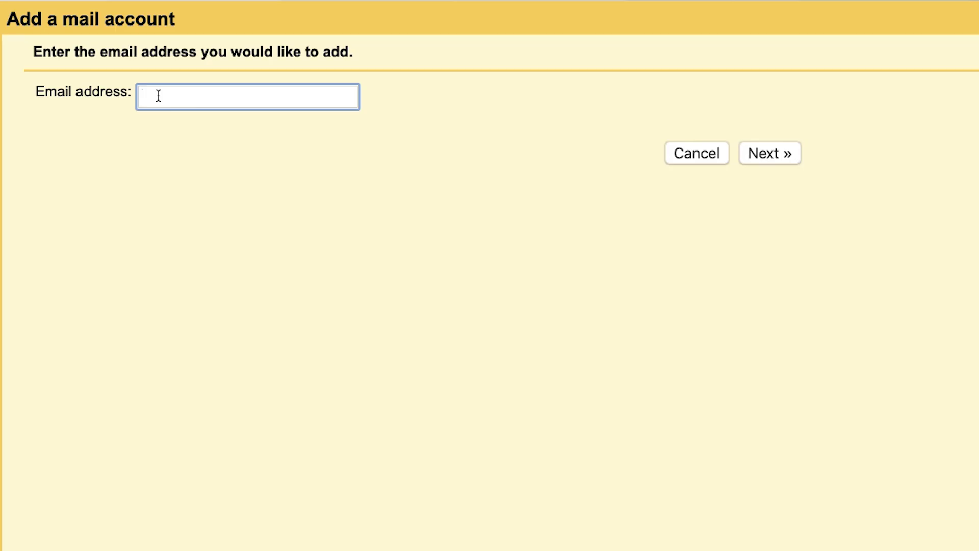
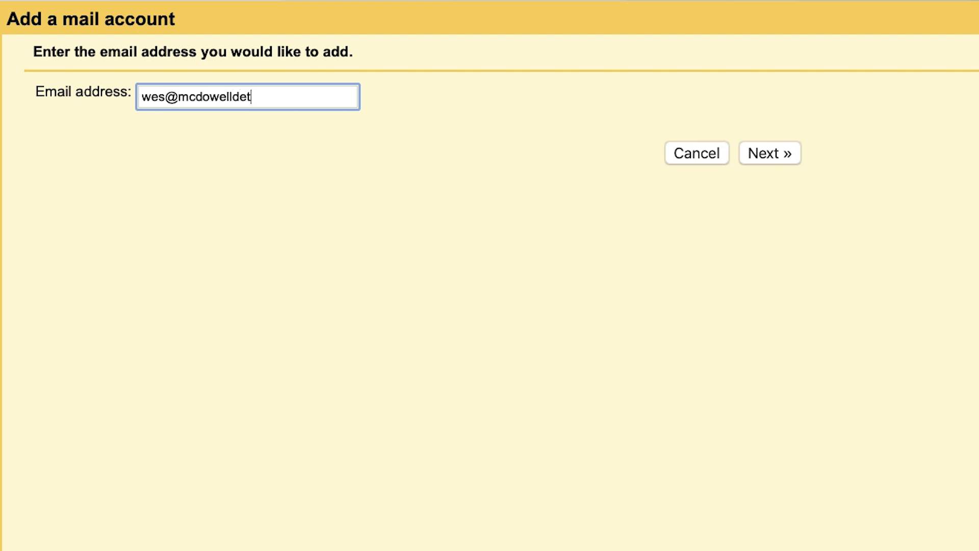
pyautogui.click(772, 156)
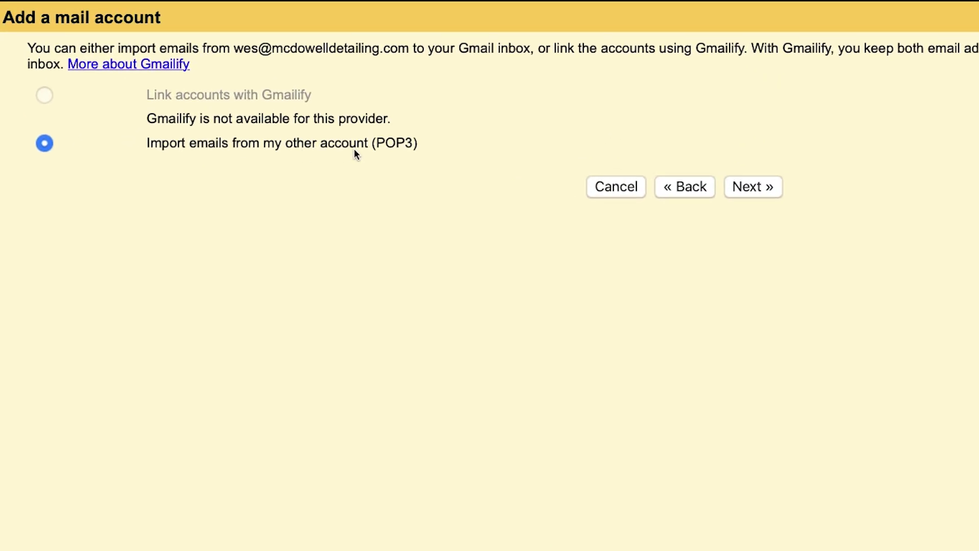
pyautogui.click(756, 188)
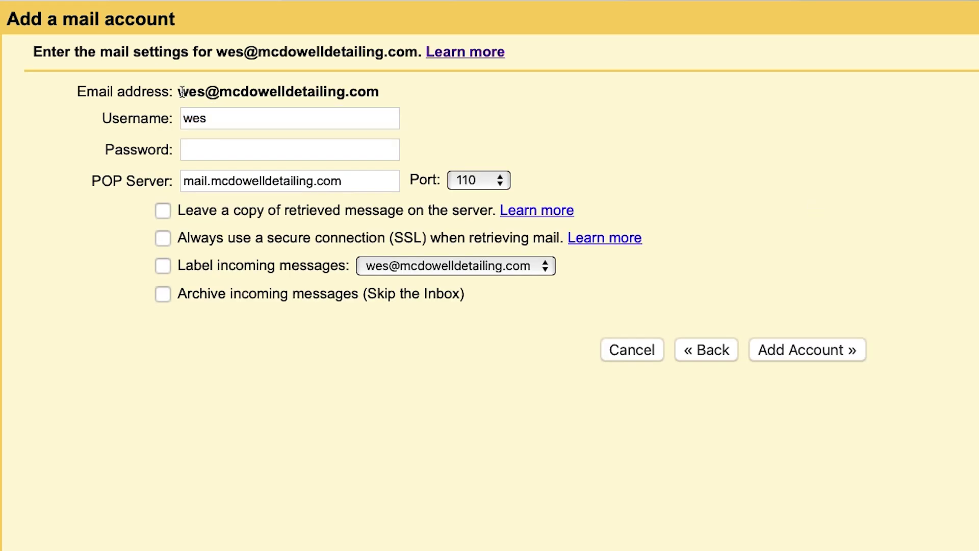
# Set the POP3 username to the full address, enter the password, label incoming mail, and add the account
pyautogui.moveTo(178, 91); pyautogui.dragTo(375, 90)
pyautogui.hotkey('ctrl', 'c')
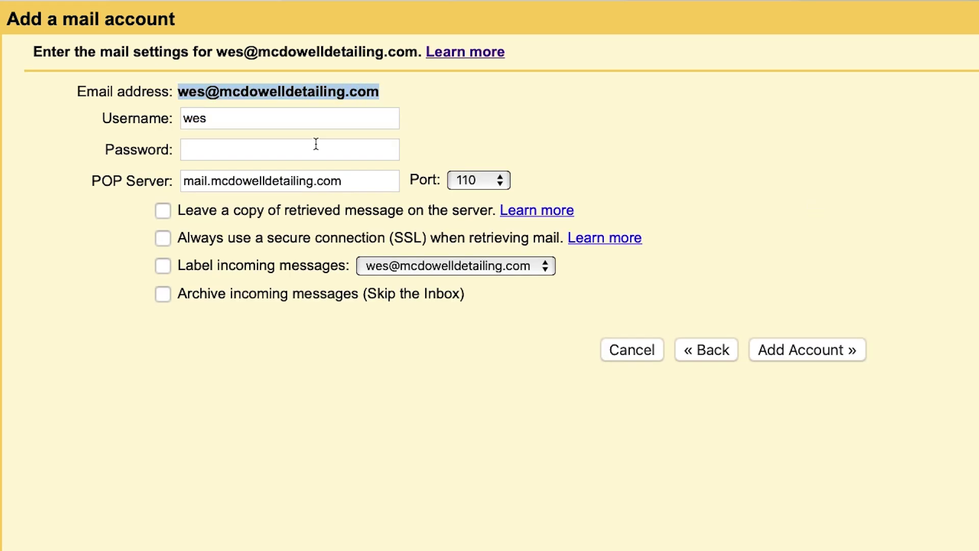
pyautogui.click(236, 120)
pyautogui.doubleClick(231, 118)
pyautogui.hotkey('ctrl', 'v')
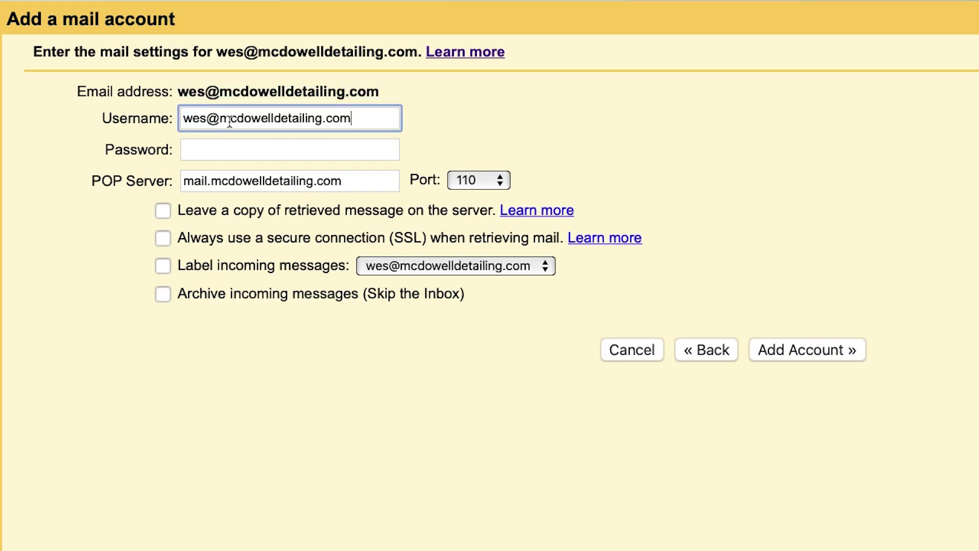
pyautogui.click(212, 149)
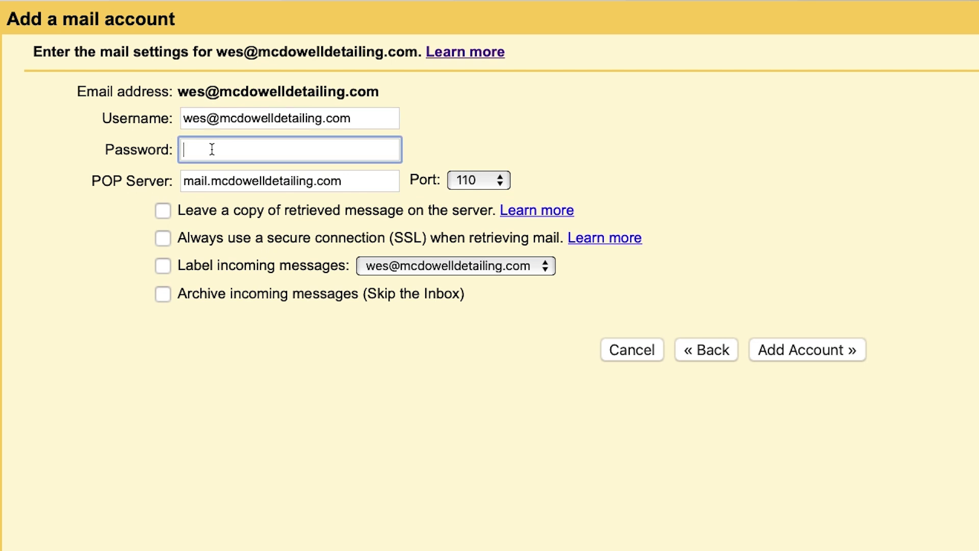
pyautogui.write('•••••••••••')
pyautogui.moveTo(213, 182); pyautogui.dragTo(391, 184)
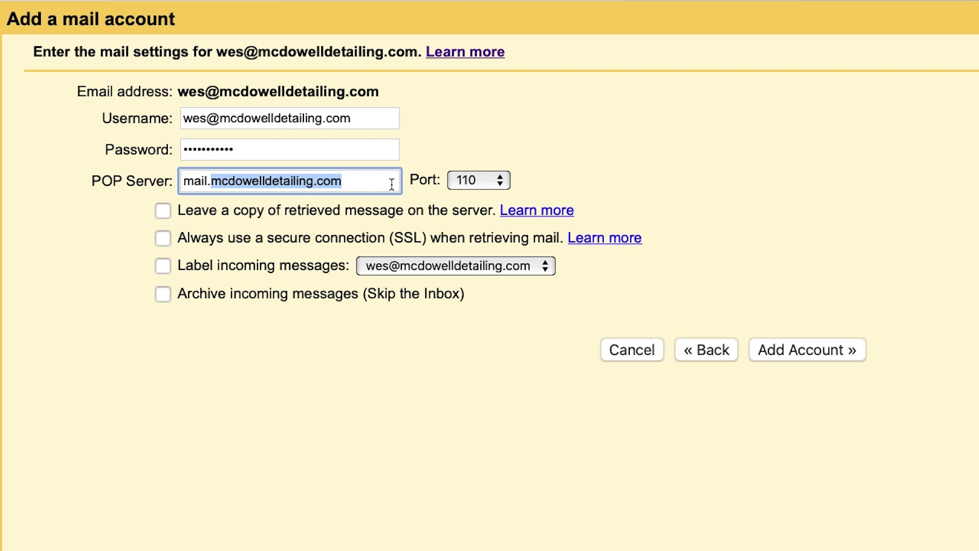
pyautogui.click(161, 268)
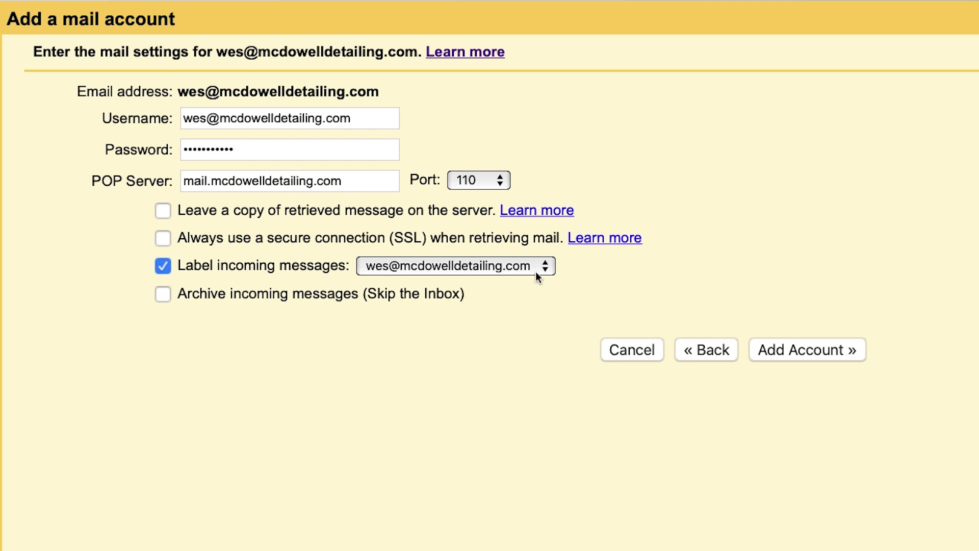
pyautogui.click(806, 350)
pyautogui.click(739, 93)
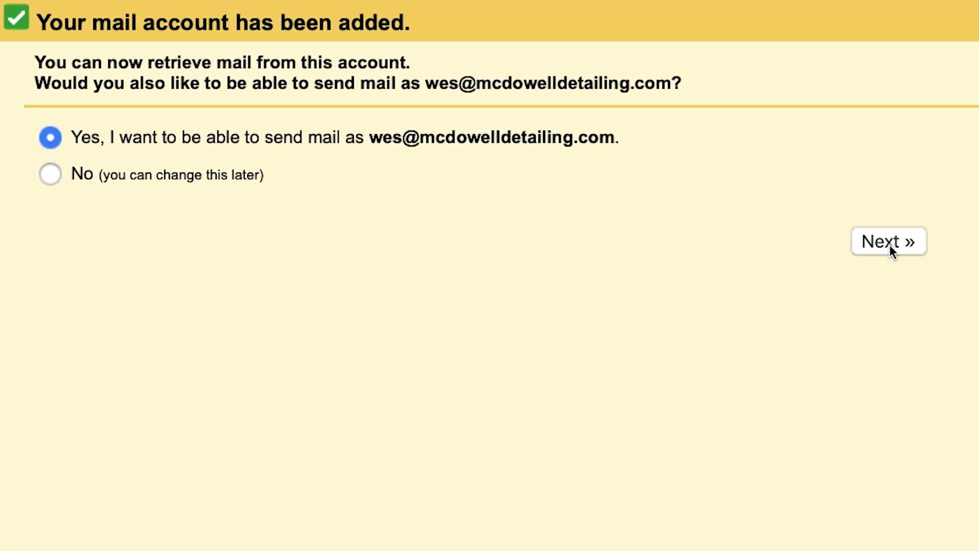
# Add the domain address for sending, with the full address as SMTP username and its password
pyautogui.click(889, 245)
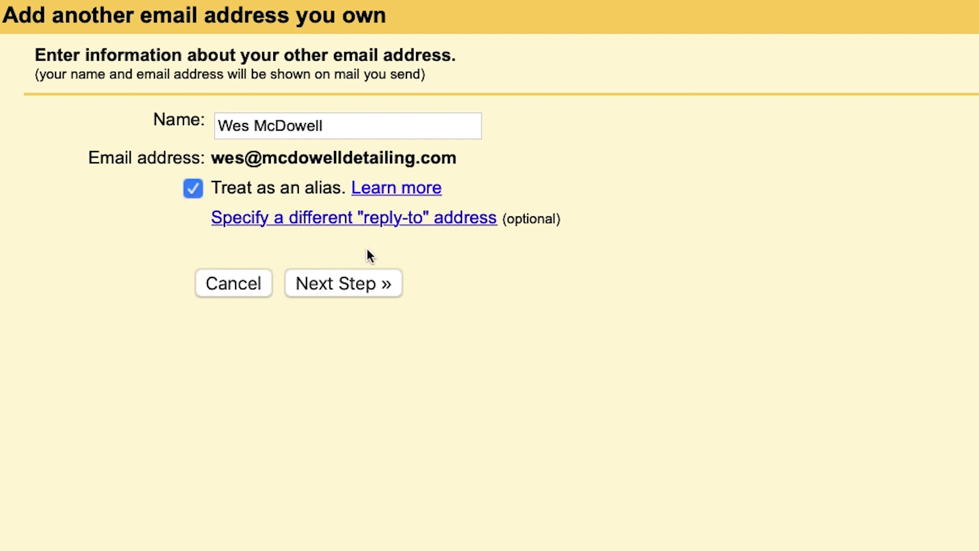
pyautogui.click(344, 284)
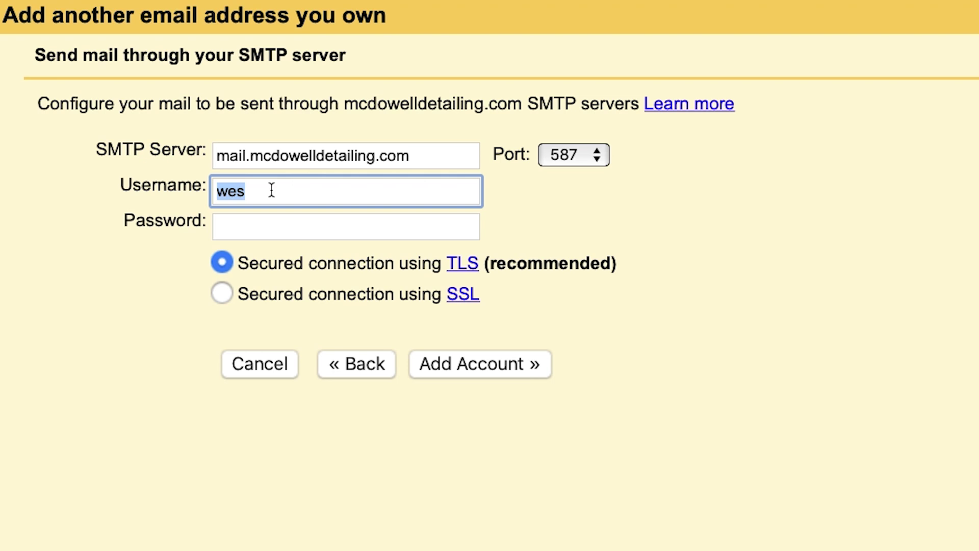
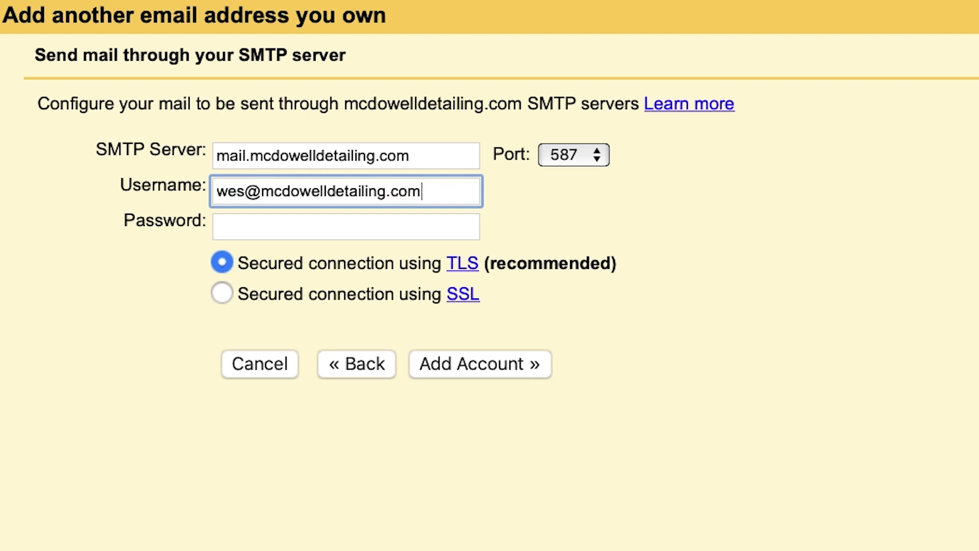
pyautogui.click(254, 230)
pyautogui.write('*****')
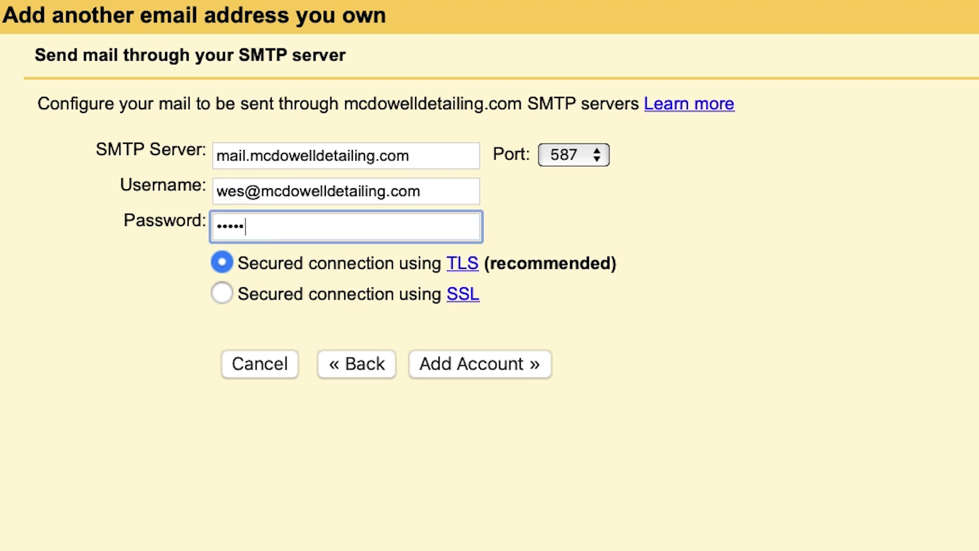
pyautogui.write('******')
pyautogui.click(491, 363)
pyautogui.click(710, 91)
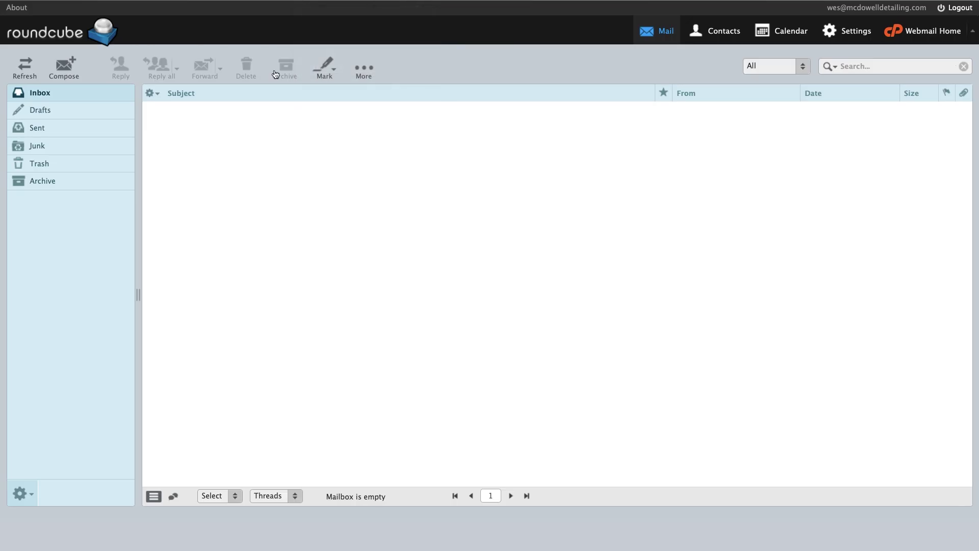
# Copy the confirmation code from the Gmail Confirmation email in Roundcube and verify it in Gmail
pyautogui.click(25, 69)
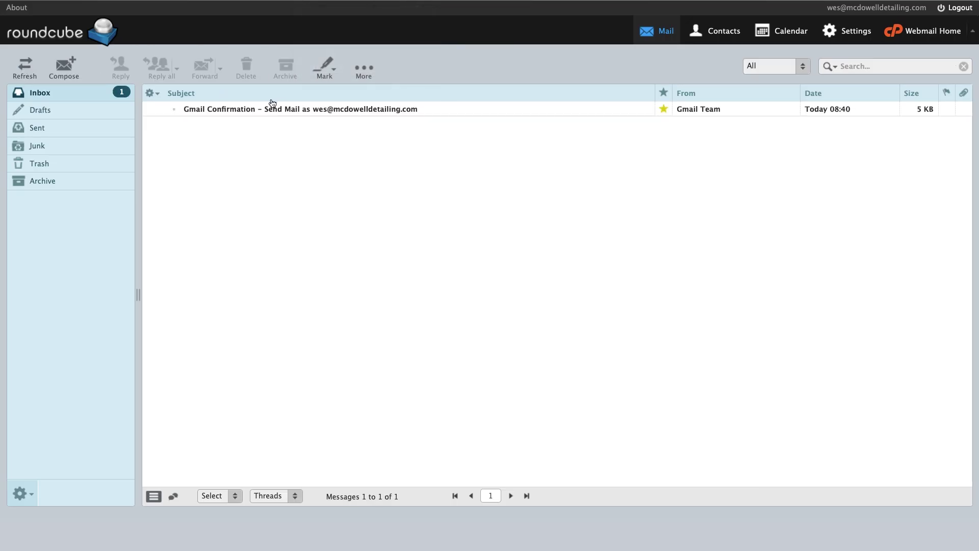
pyautogui.click(160, 90)
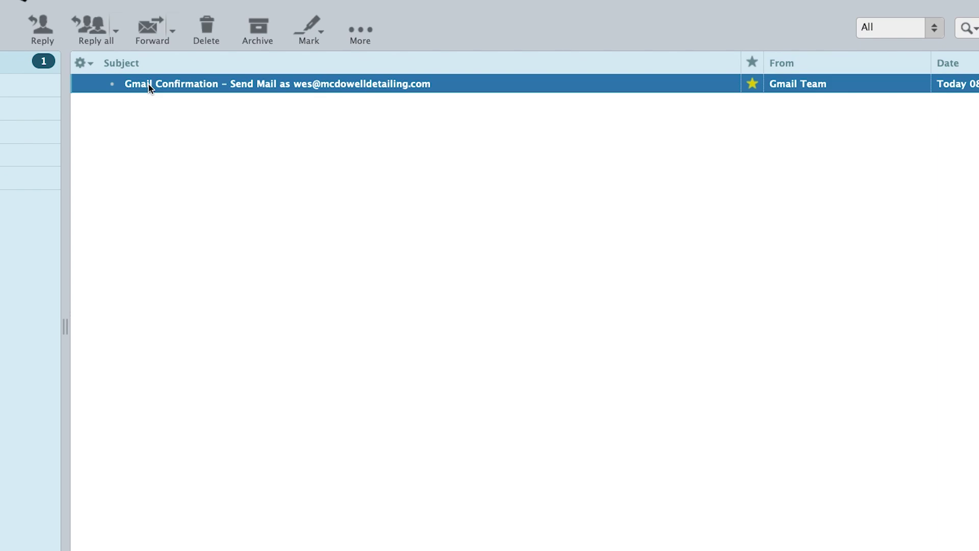
pyautogui.doubleClick(149, 84)
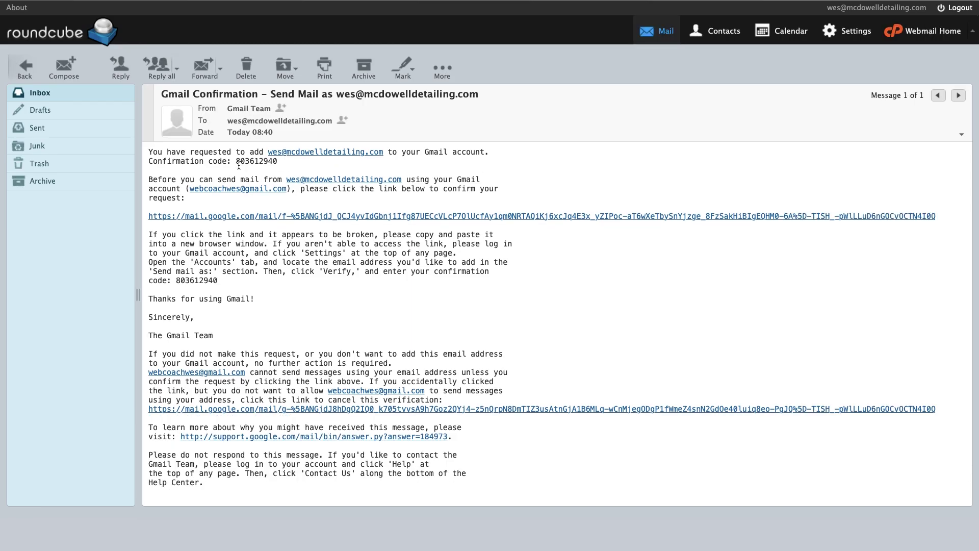
pyautogui.moveTo(239, 165); pyautogui.dragTo(274, 165)
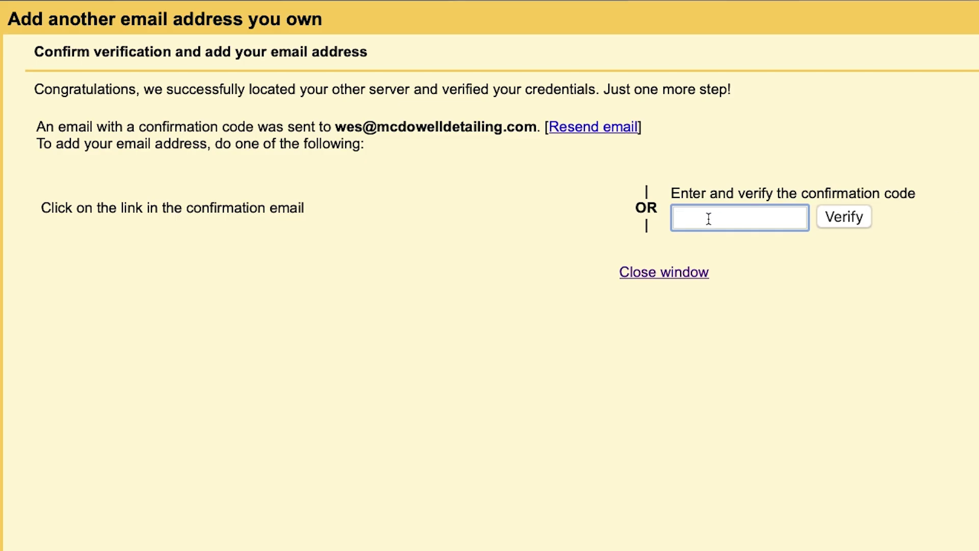
pyautogui.click(849, 218)
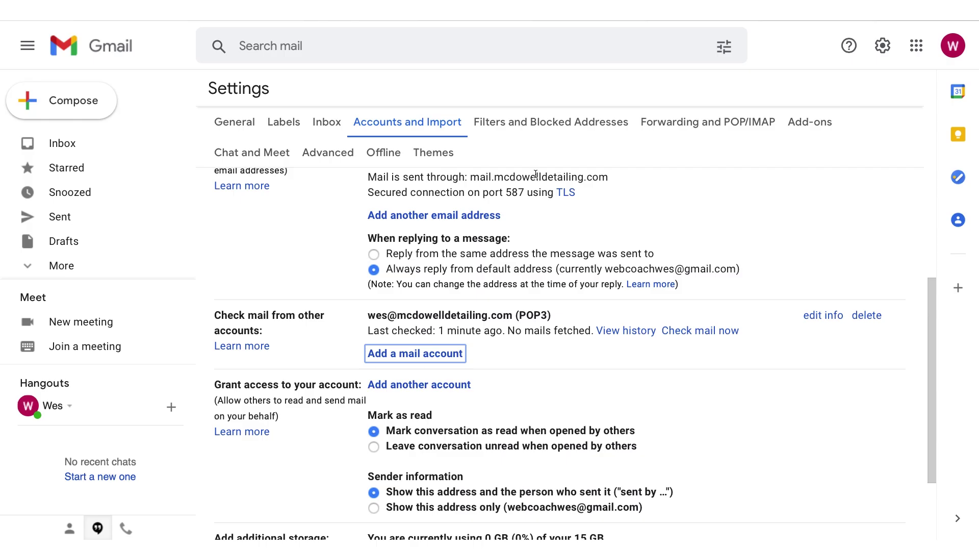
pyautogui.click(71, 106)
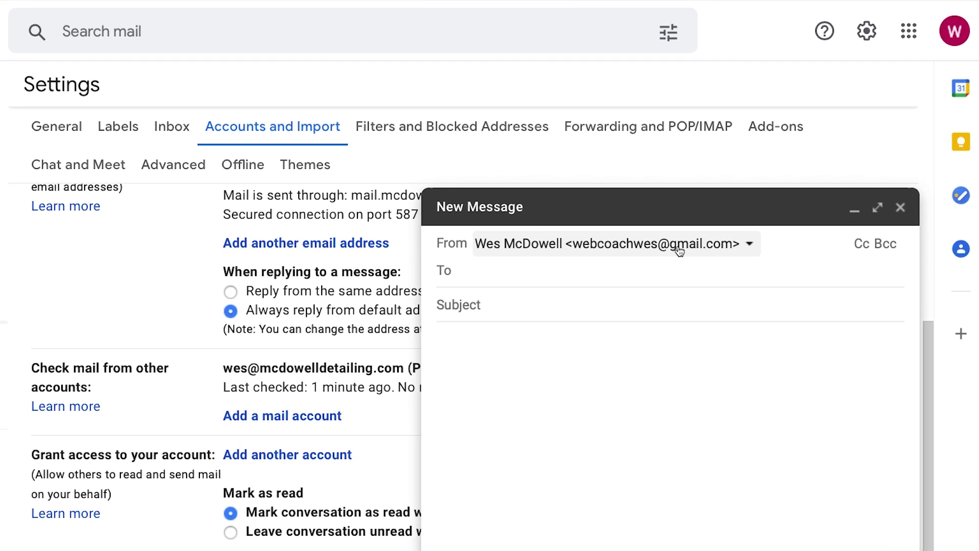
pyautogui.click(751, 247)
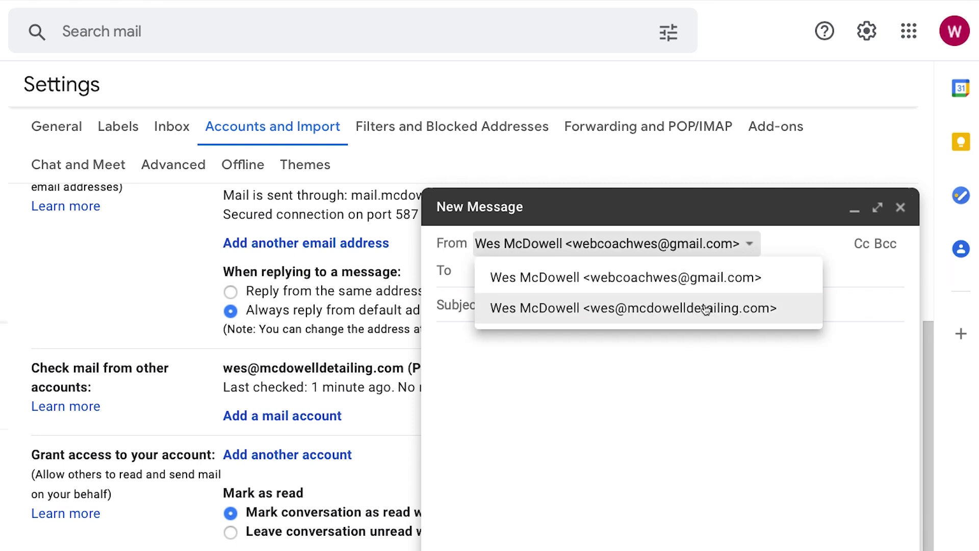
pyautogui.click(668, 309)
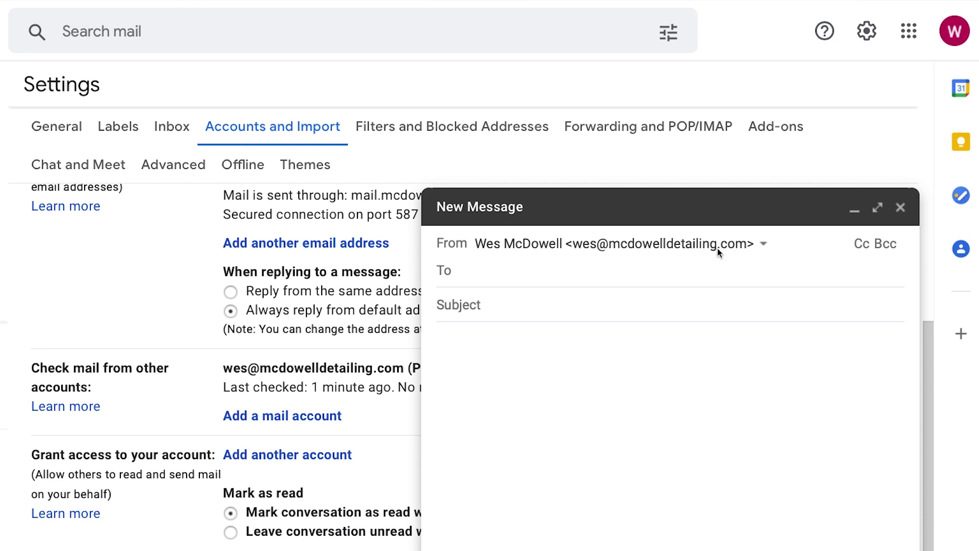
pyautogui.click(900, 208)
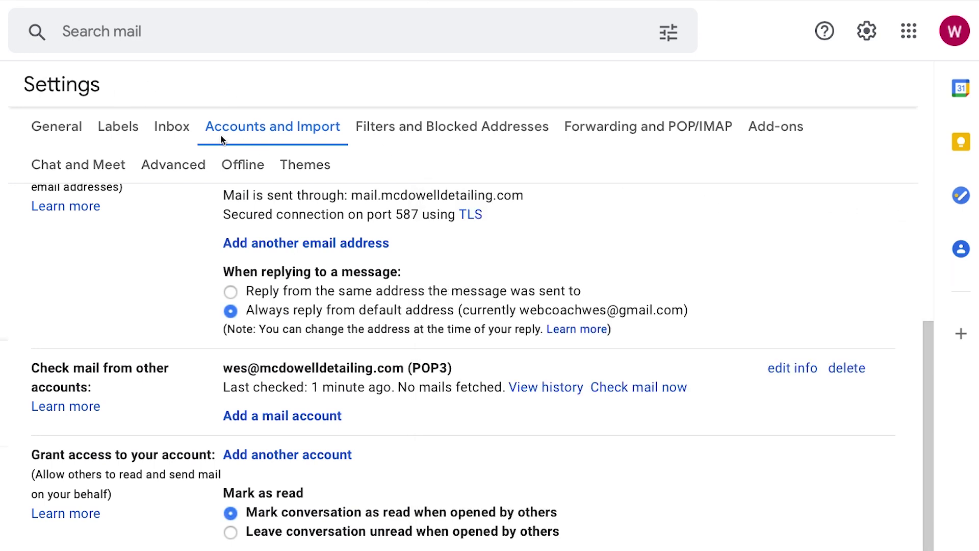
# Make the custom domain address the default sender and start a new message to check it
pyautogui.scroll(1, 372, 223)
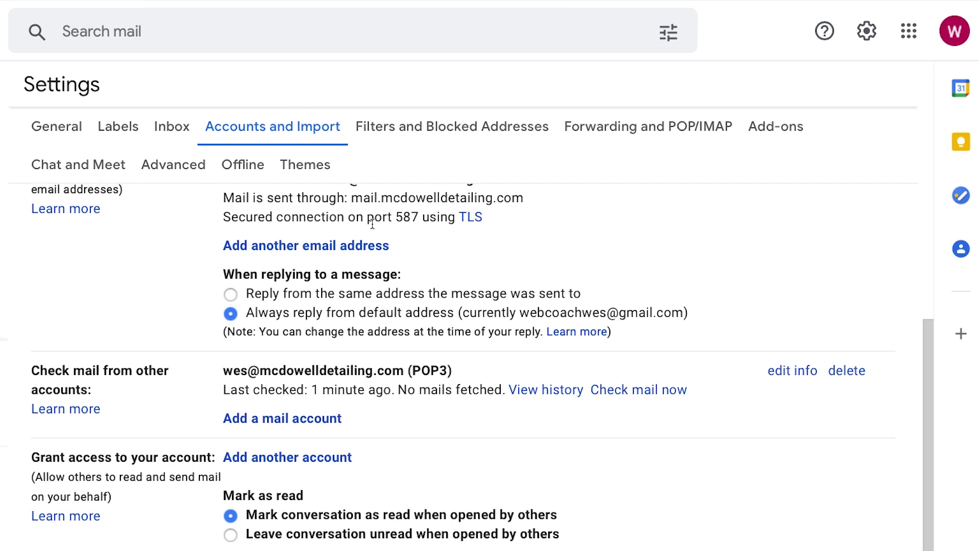
pyautogui.scroll(3, 372, 223)
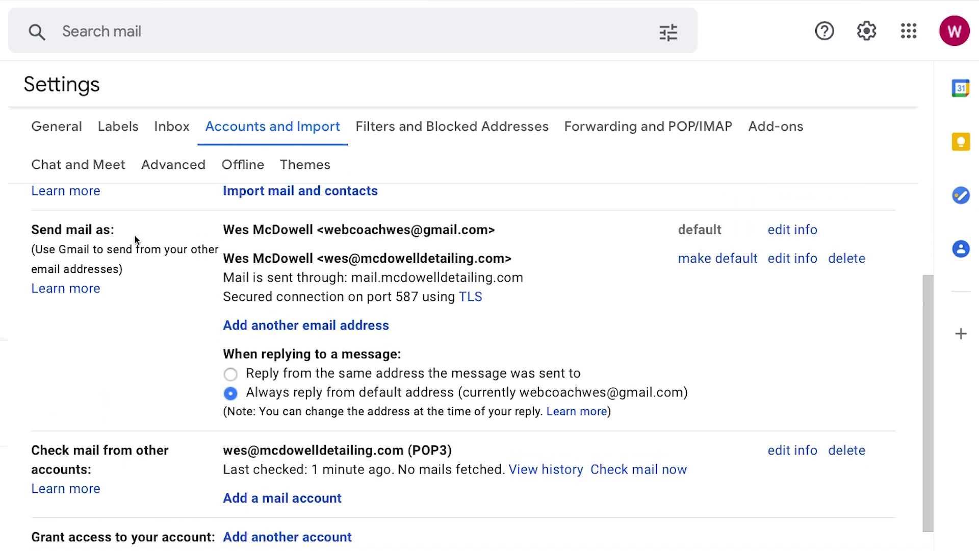
pyautogui.scroll(1, 106, 240)
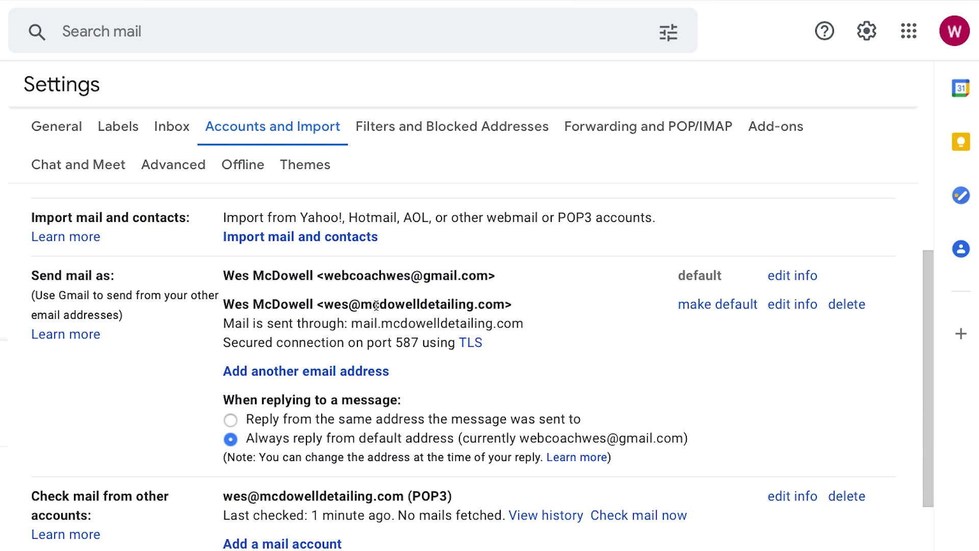
pyautogui.moveTo(327, 306); pyautogui.dragTo(502, 306)
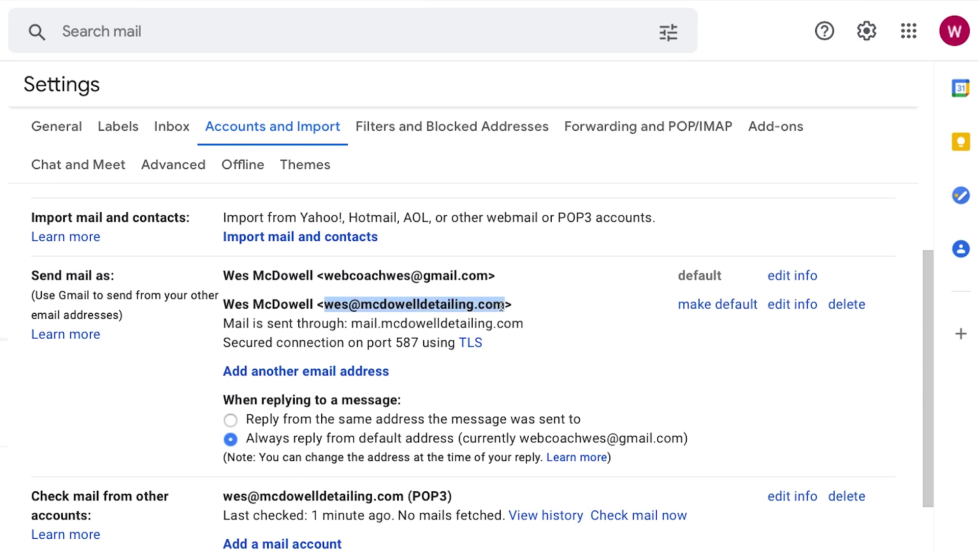
pyautogui.click(712, 308)
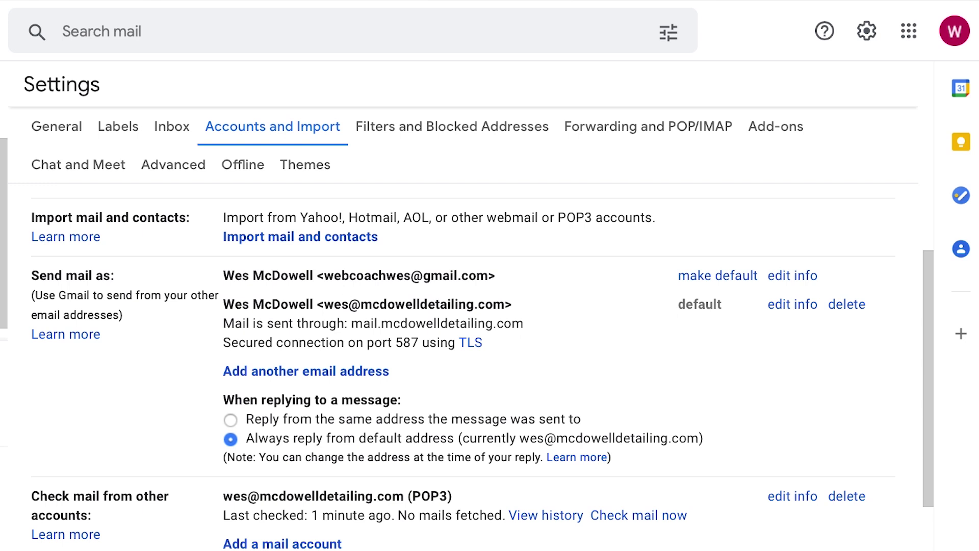
pyautogui.press('c')
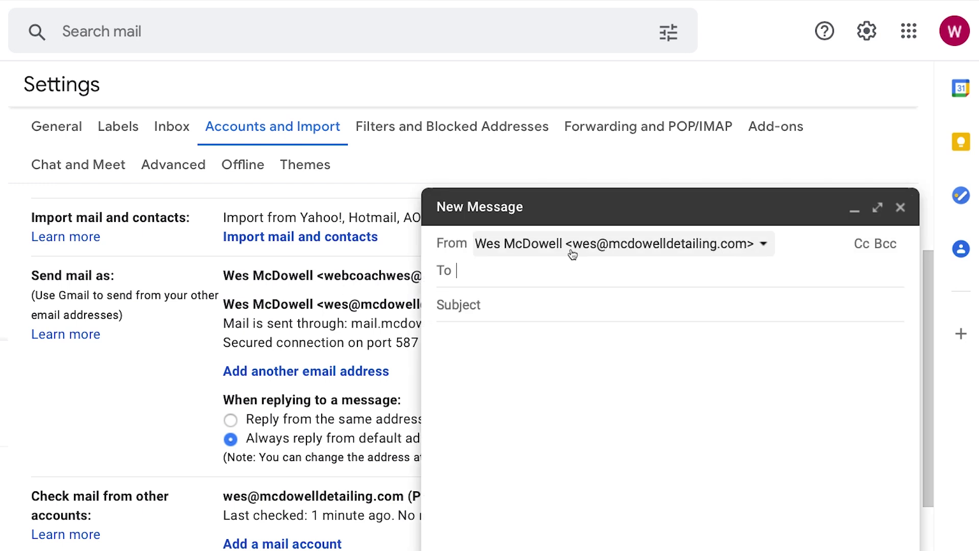